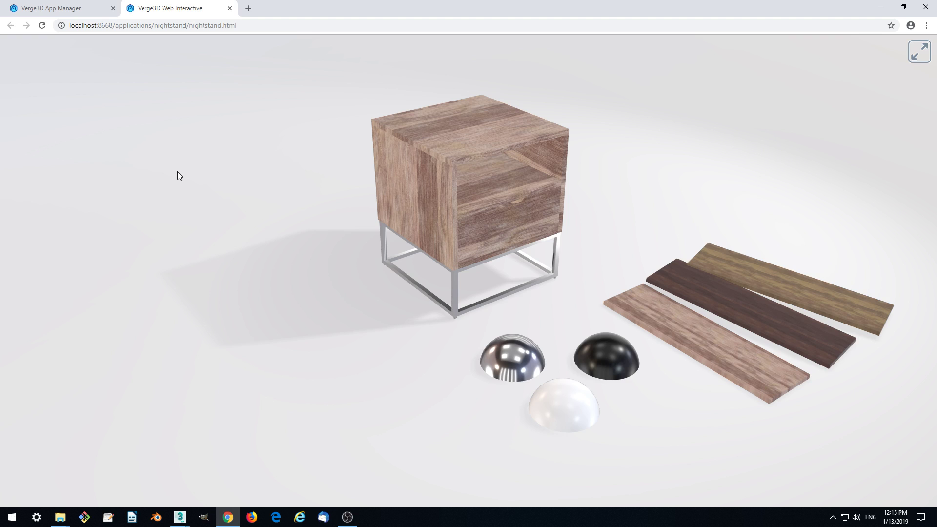
Zoom and orbit the viewport to inspect the nightstand from low and overhead angles
{"action": "scroll", "coordinate": [205, 251], "scroll_direction": "down", "scroll_amount": 10}
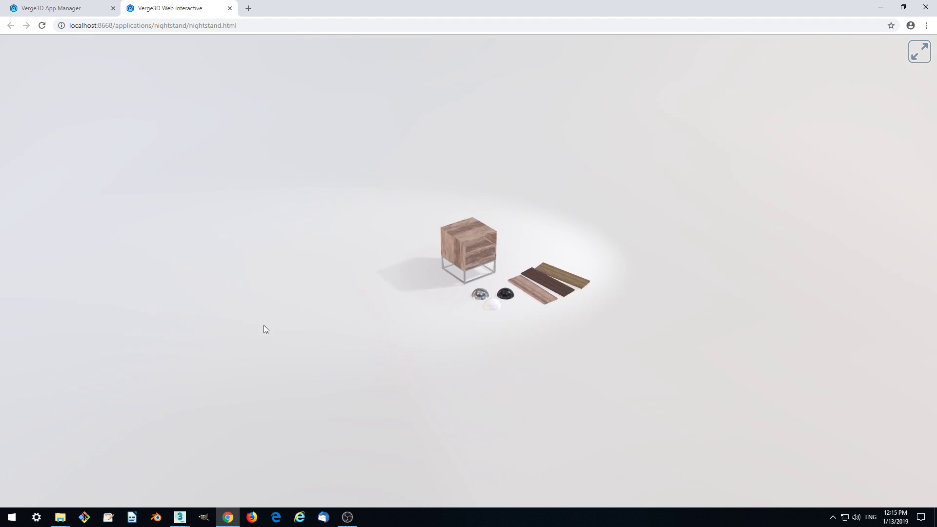
{"action": "scroll", "coordinate": [270, 357], "scroll_direction": "down", "scroll_amount": 10}
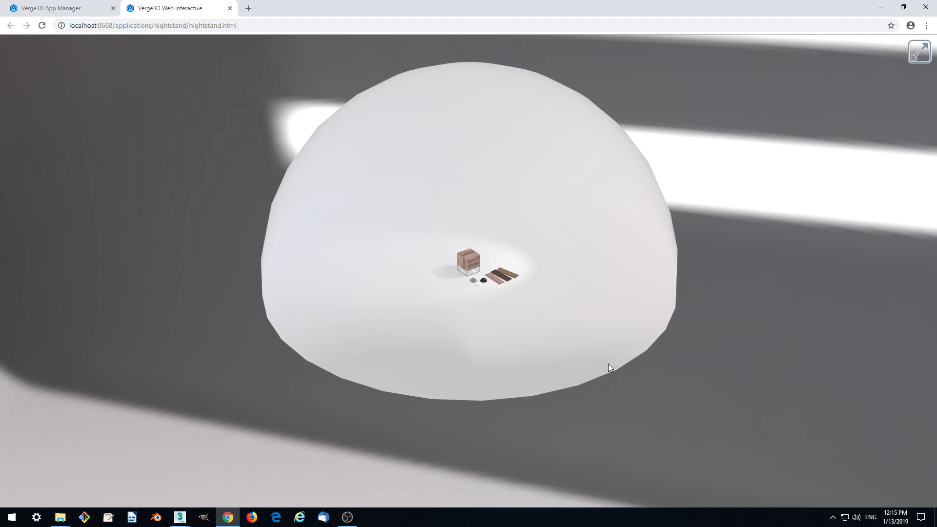
{"action": "scroll", "coordinate": [589, 359], "scroll_direction": "down", "scroll_amount": 5}
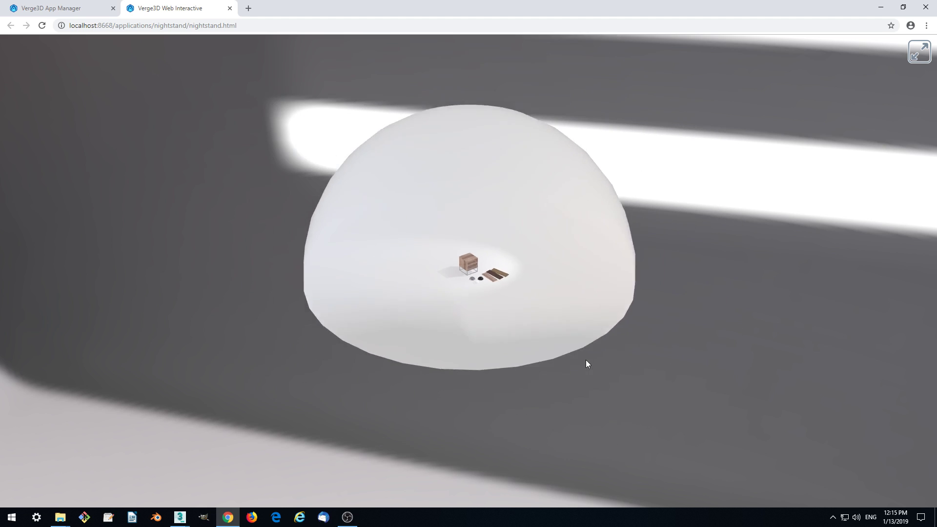
{"action": "scroll", "coordinate": [532, 332], "scroll_direction": "up", "scroll_amount": 15}
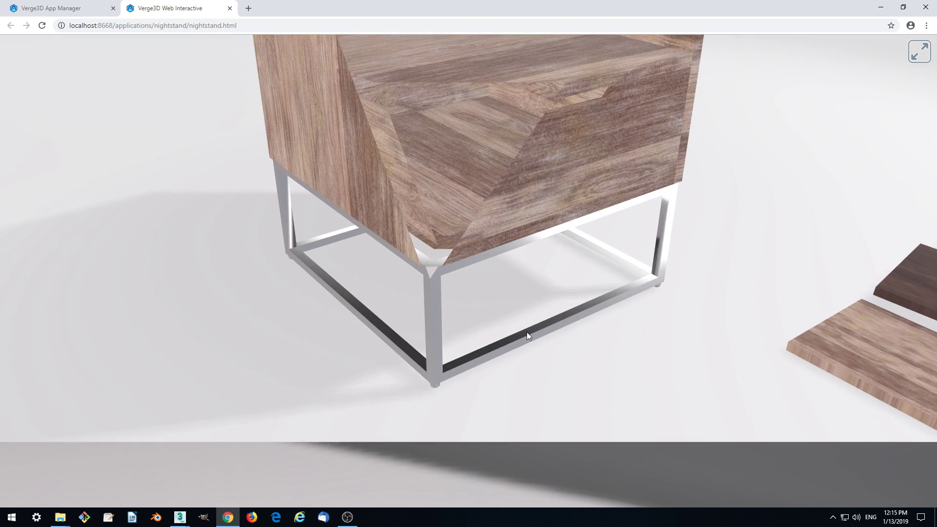
{"action": "scroll", "coordinate": [531, 334], "scroll_direction": "down", "scroll_amount": 10}
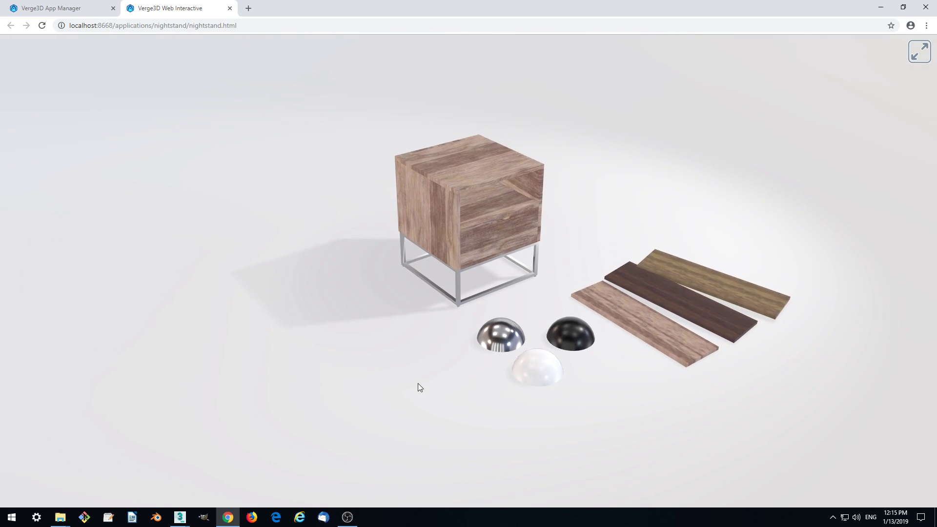
{"action": "left_click_drag", "start_coordinate": [429, 418], "coordinate": [435, 397]}
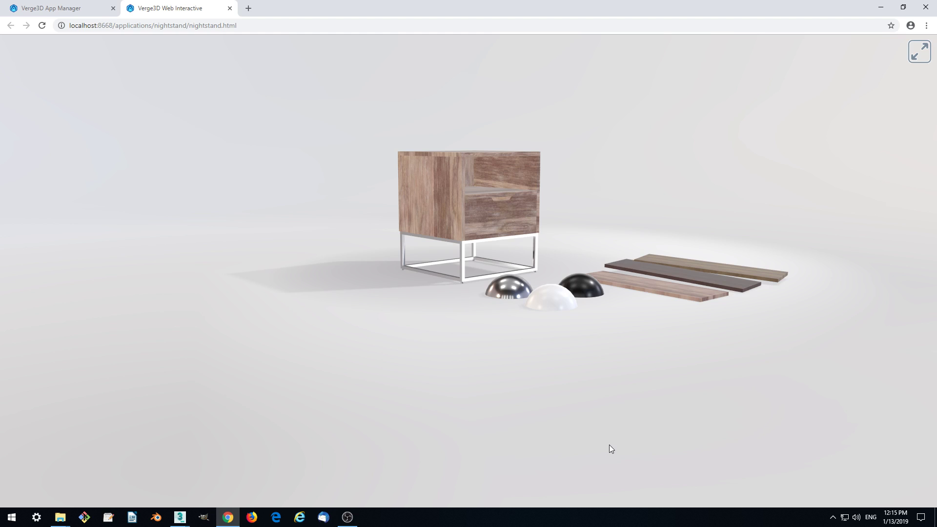
{"action": "left_click_drag", "start_coordinate": [608, 441], "coordinate": [618, 391]}
Bring nightstand.max forward, list objects in Scene Explorer, select Sphere001, and open the Views menu
{"action": "left_click", "coordinate": [182, 516]}
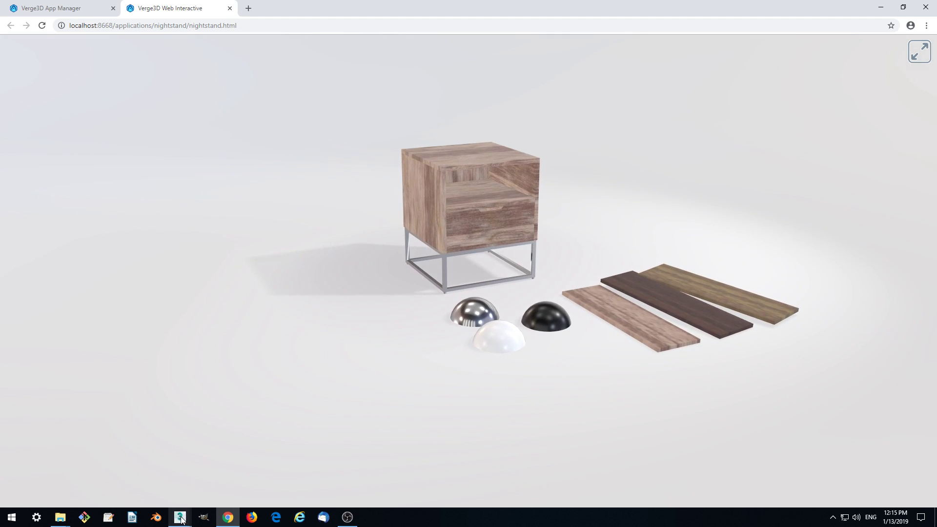
{"action": "left_click", "coordinate": [147, 452]}
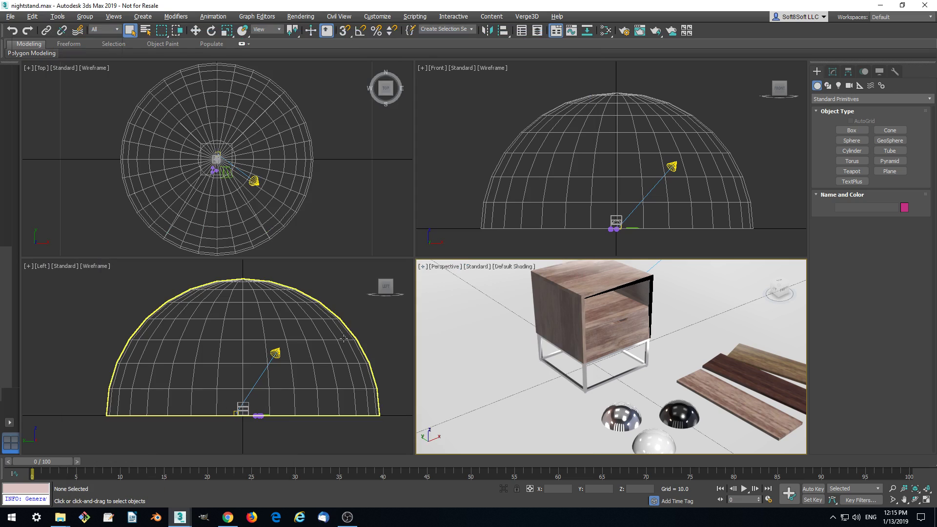
{"action": "left_click", "coordinate": [58, 16]}
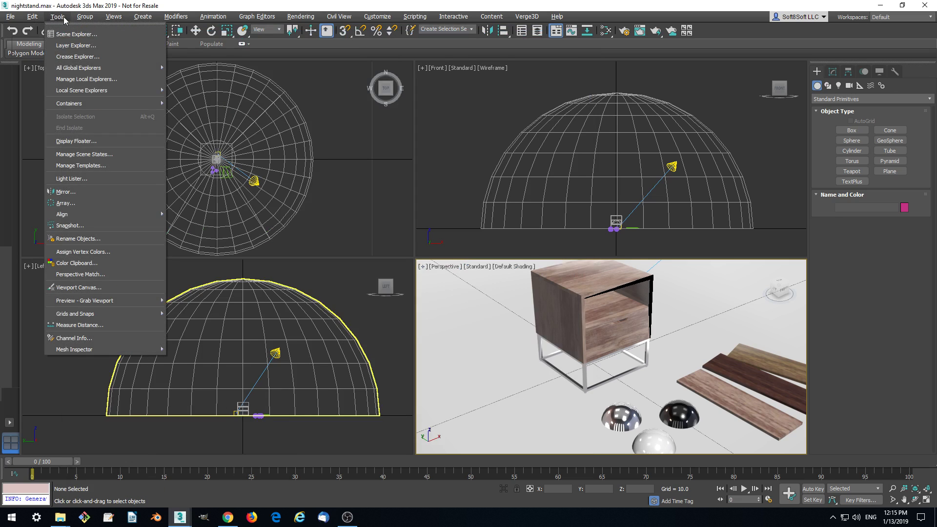
{"action": "left_click", "coordinate": [59, 35]}
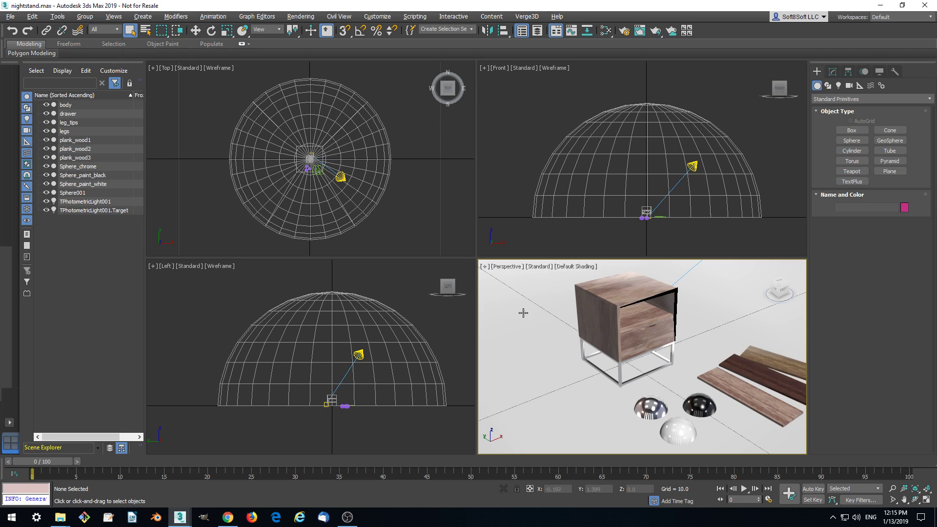
{"action": "left_click", "coordinate": [530, 329]}
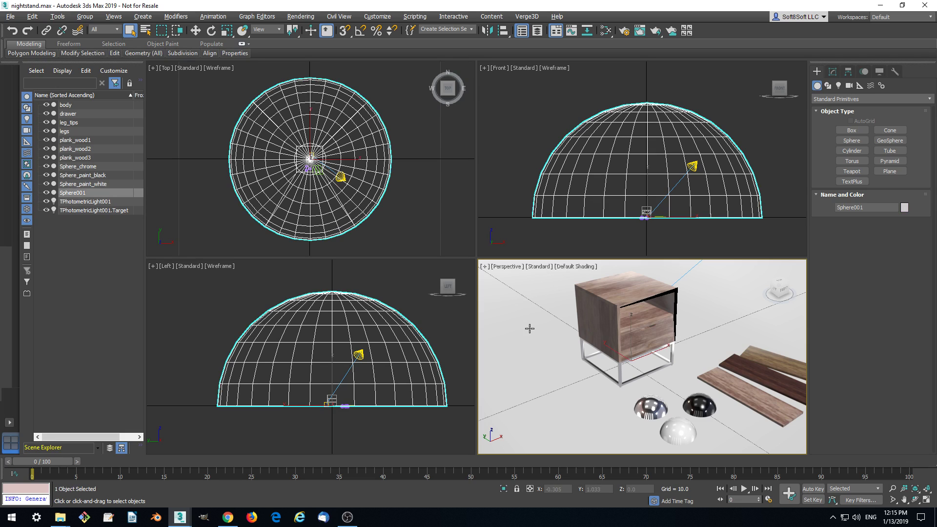
{"action": "left_click", "coordinate": [112, 17]}
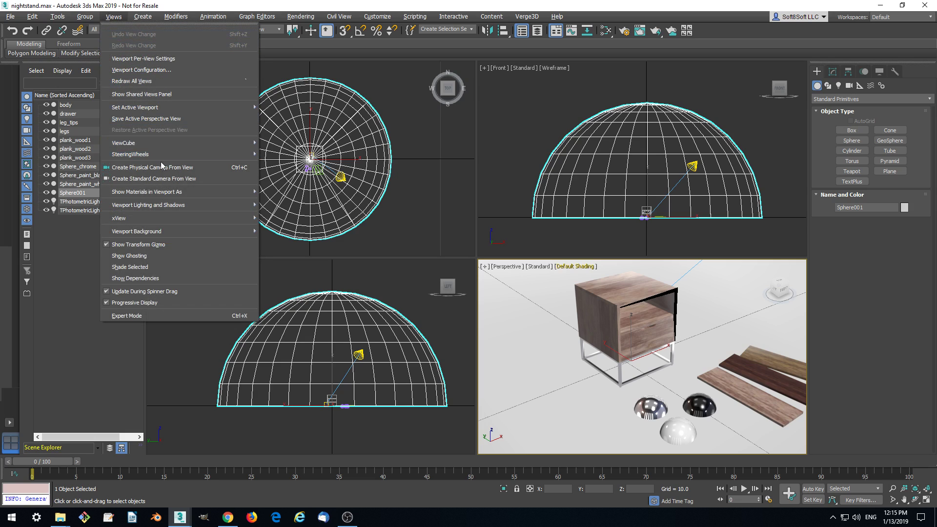
Create a physical camera from the perspective view and frame it in the front view
{"action": "left_click", "coordinate": [206, 166]}
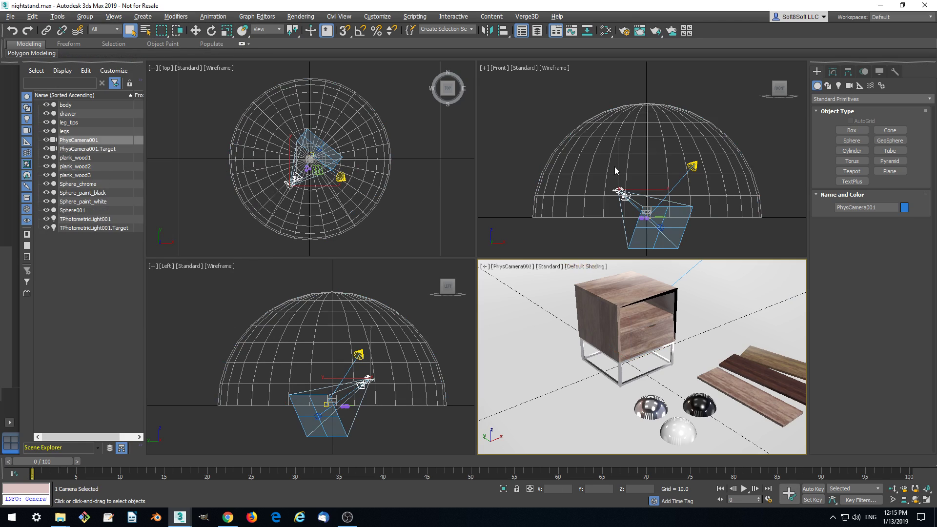
{"action": "scroll", "coordinate": [696, 223], "scroll_direction": "up", "scroll_amount": 4}
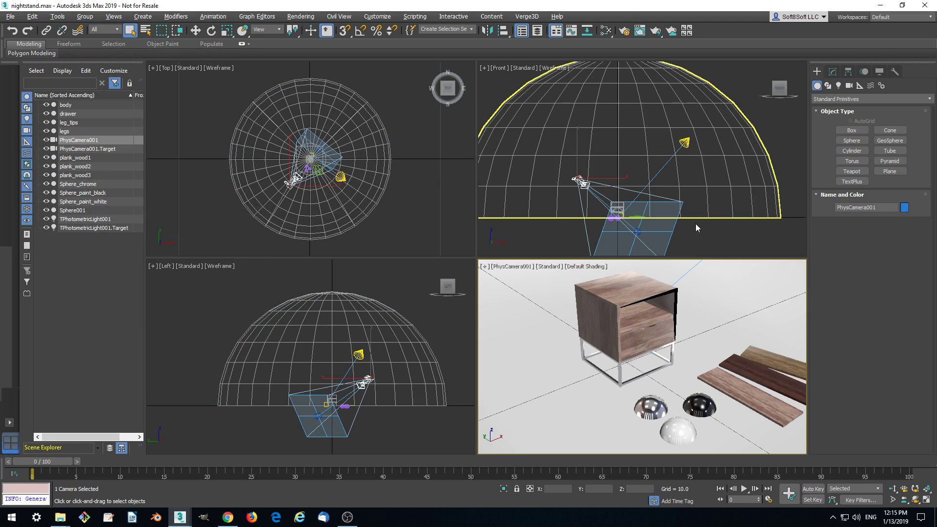
{"action": "middle_click_drag", "start_coordinate": [736, 231], "coordinate": [710, 212]}
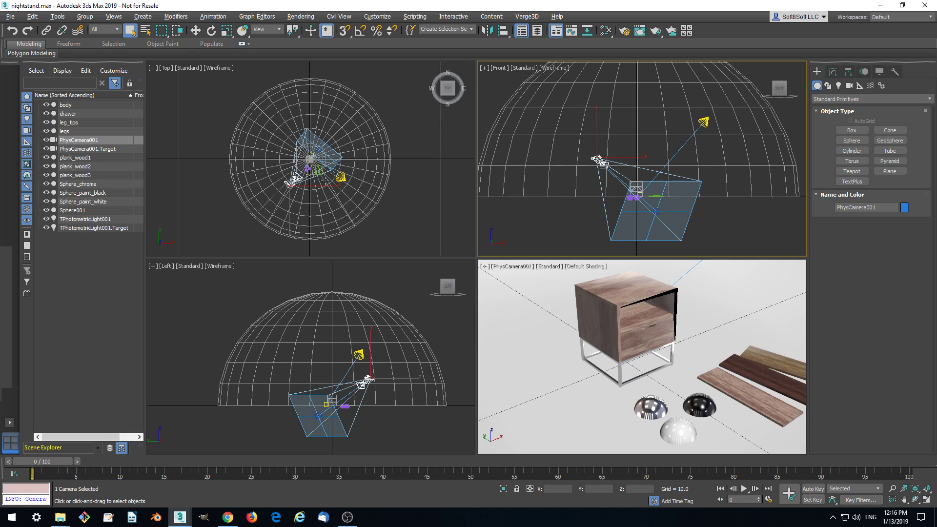
Select PhysCamera001.Target and move it up onto the nightstand in the front view
{"action": "left_click", "coordinate": [98, 149]}
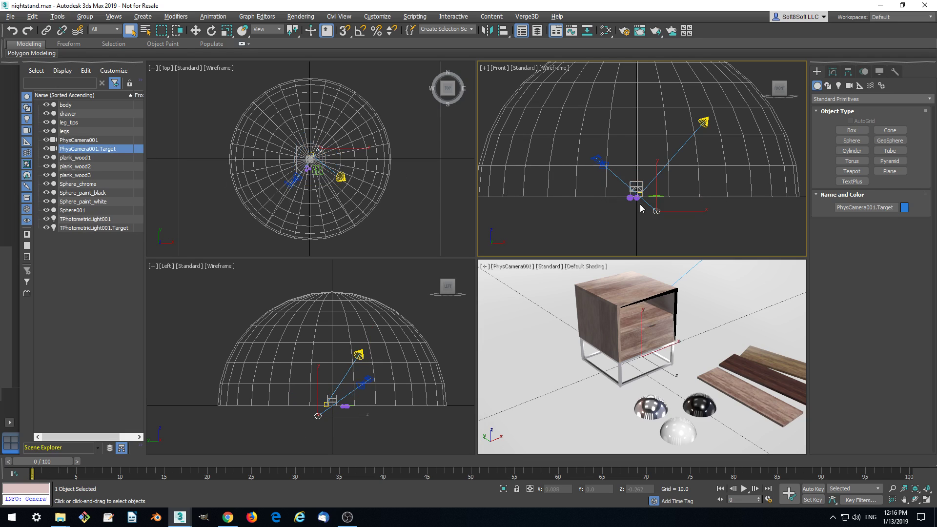
{"action": "scroll", "coordinate": [656, 212], "scroll_direction": "up", "scroll_amount": 3}
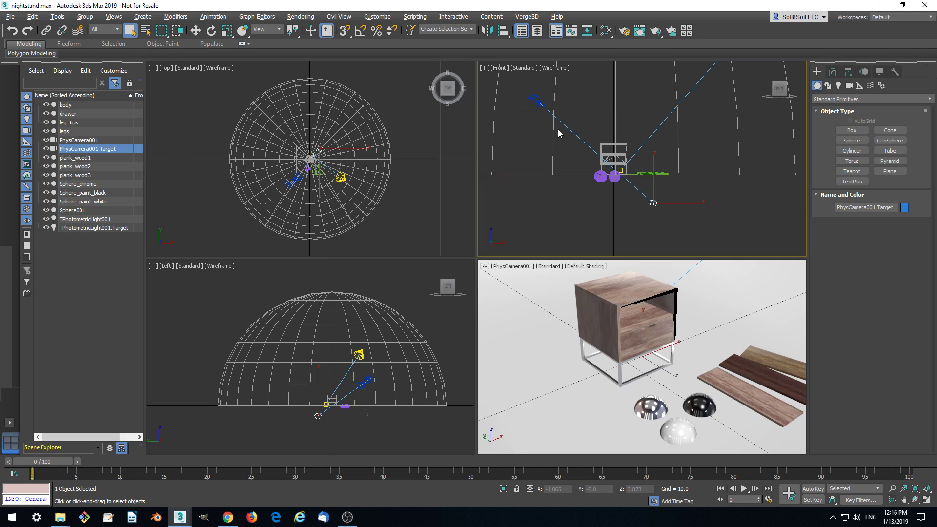
{"action": "middle_click_drag", "start_coordinate": [563, 183], "coordinate": [594, 219]}
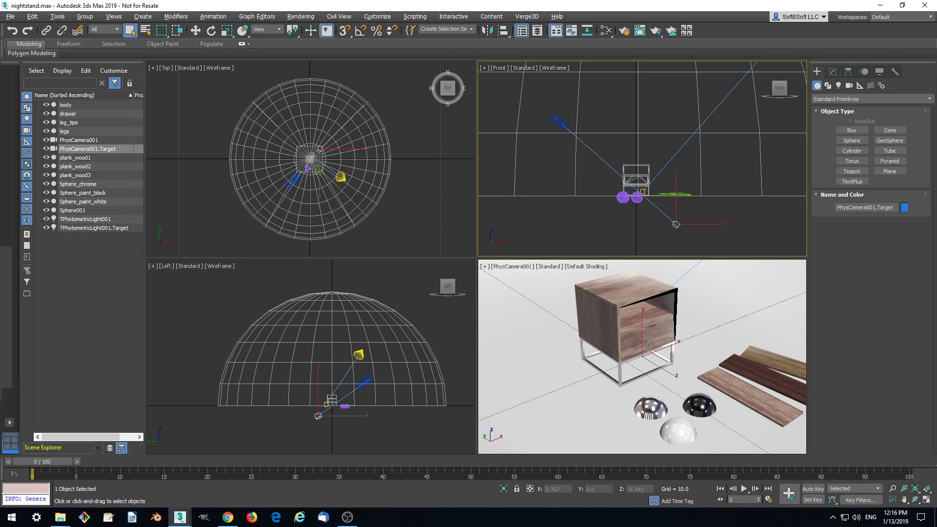
{"action": "key", "text": "w"}
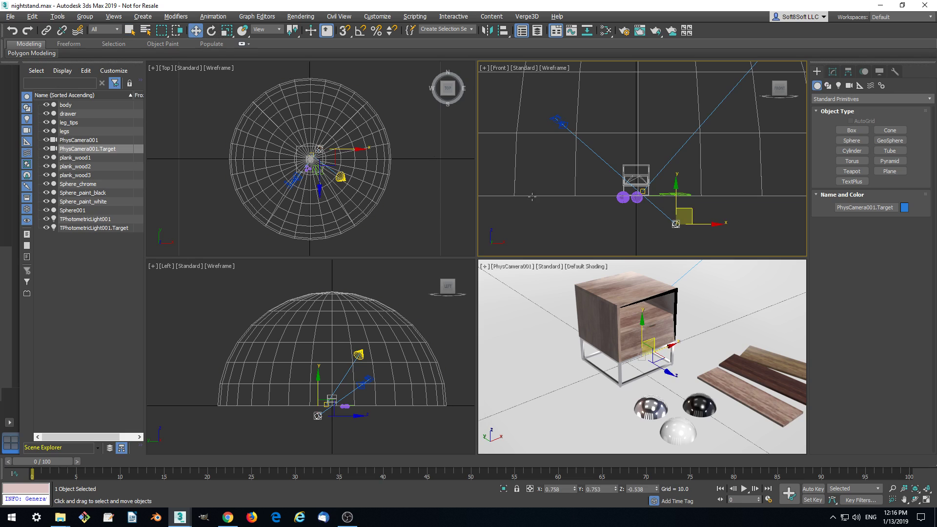
{"action": "left_click_drag", "start_coordinate": [675, 222], "coordinate": [637, 180]}
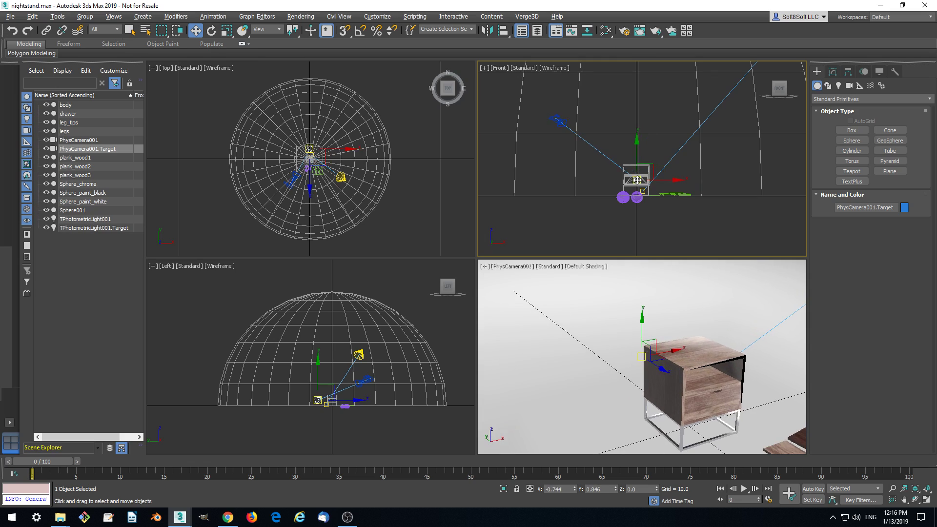
{"action": "scroll", "coordinate": [667, 203], "scroll_direction": "up", "scroll_amount": 5}
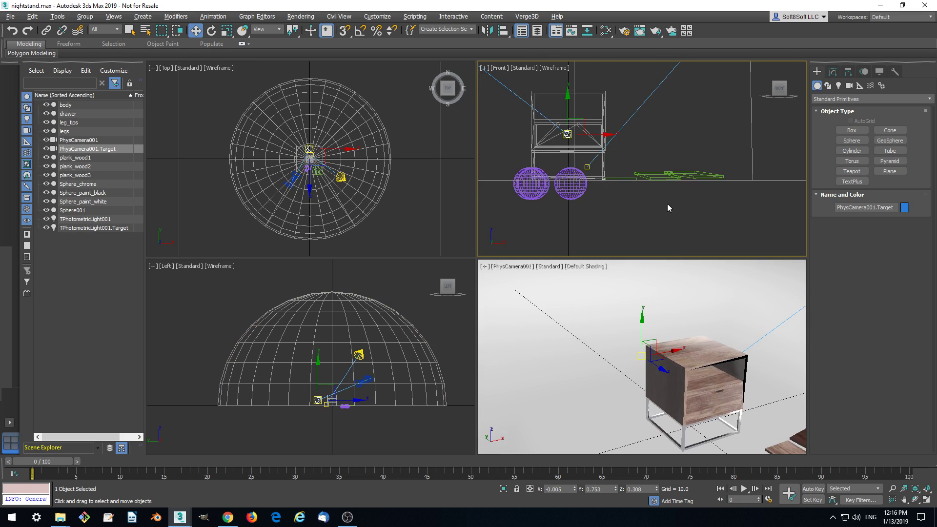
{"action": "middle_click_drag", "start_coordinate": [635, 206], "coordinate": [682, 228]}
{"action": "scroll", "coordinate": [302, 165], "scroll_direction": "up", "scroll_amount": 4}
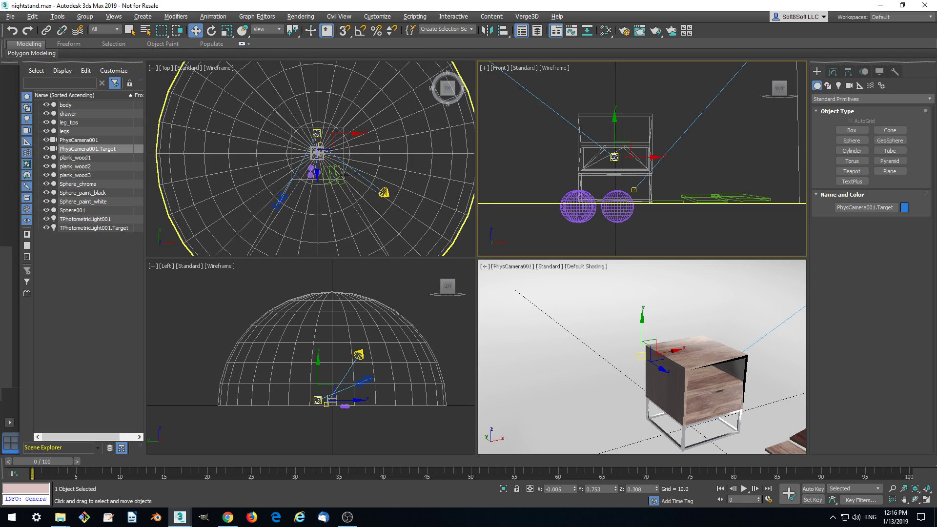
{"action": "scroll", "coordinate": [316, 139], "scroll_direction": "up", "scroll_amount": 4}
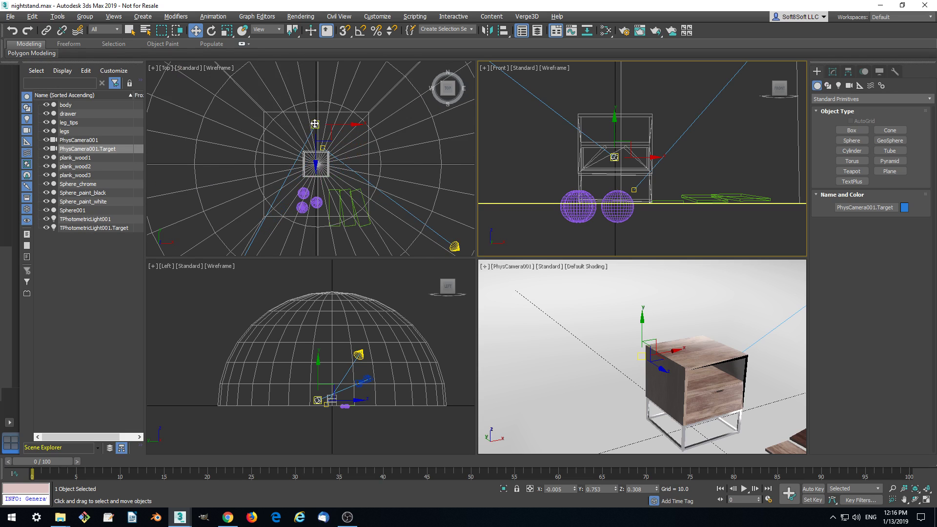
Fine-tune the camera target's position on the nightstand across the other viewports
{"action": "left_click_drag", "start_coordinate": [315, 124], "coordinate": [318, 175]}
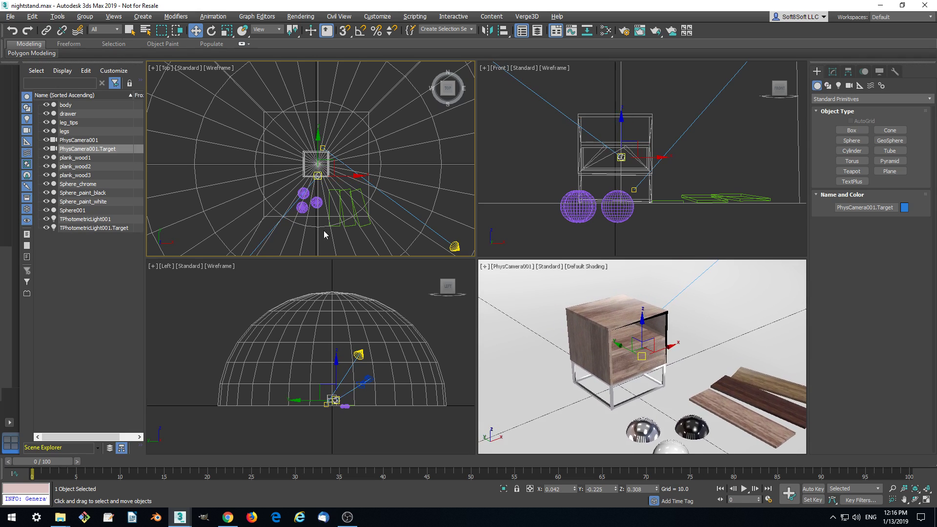
{"action": "scroll", "coordinate": [362, 396], "scroll_direction": "up", "scroll_amount": 5}
{"action": "scroll", "coordinate": [264, 360], "scroll_direction": "down", "scroll_amount": 6}
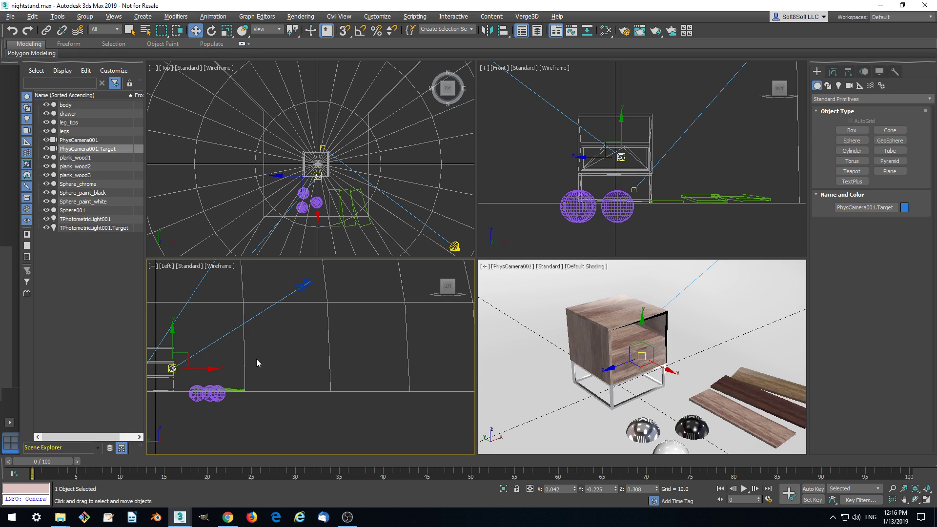
{"action": "scroll", "coordinate": [373, 377], "scroll_direction": "up", "scroll_amount": 3}
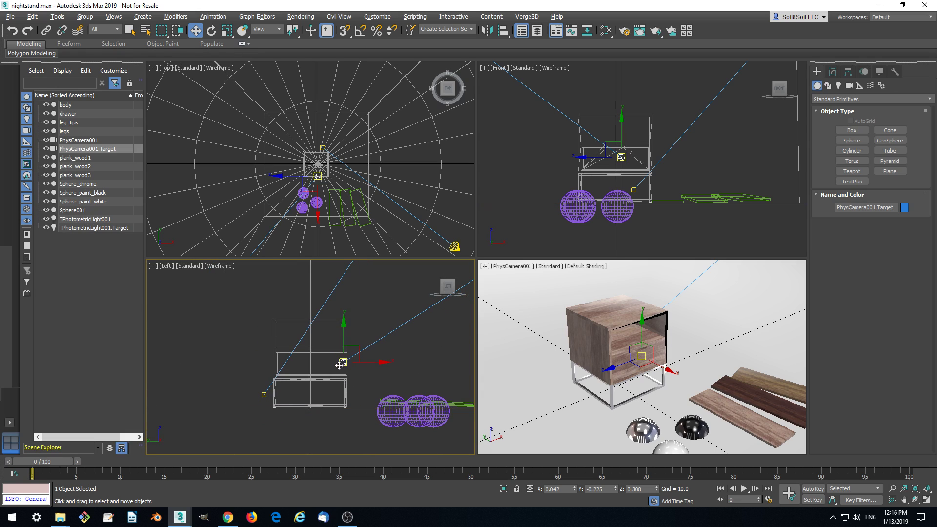
{"action": "scroll", "coordinate": [337, 362], "scroll_direction": "up", "scroll_amount": 4}
{"action": "left_click_drag", "start_coordinate": [350, 361], "coordinate": [358, 361]}
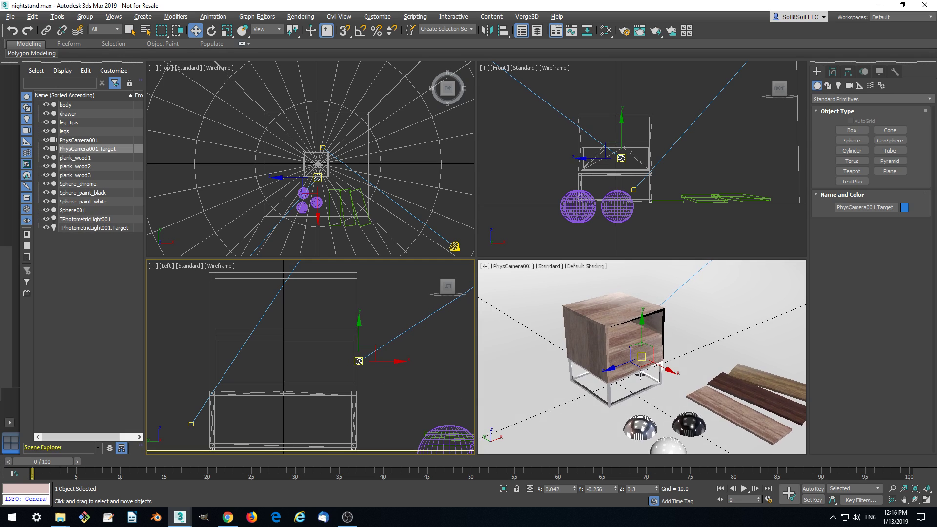
{"action": "left_click_drag", "start_coordinate": [621, 158], "coordinate": [617, 156]}
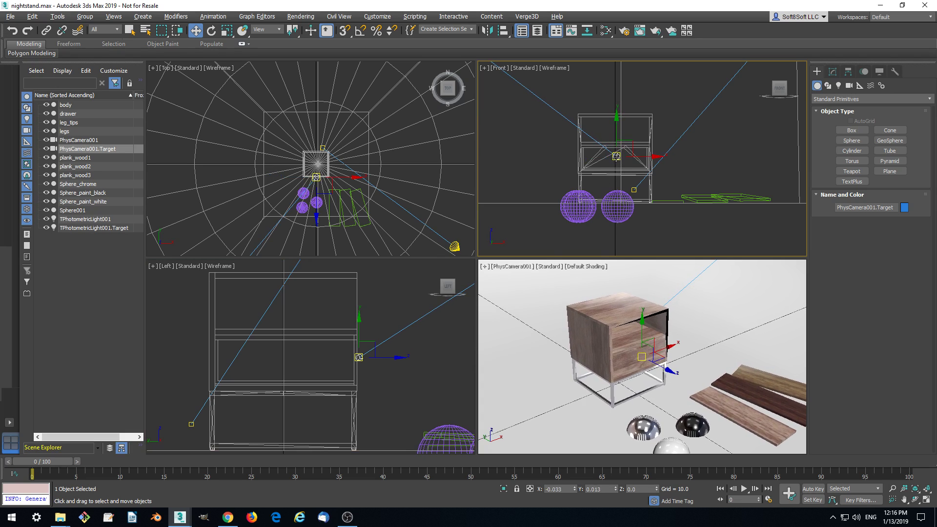
{"action": "scroll", "coordinate": [294, 170], "scroll_direction": "up", "scroll_amount": 5}
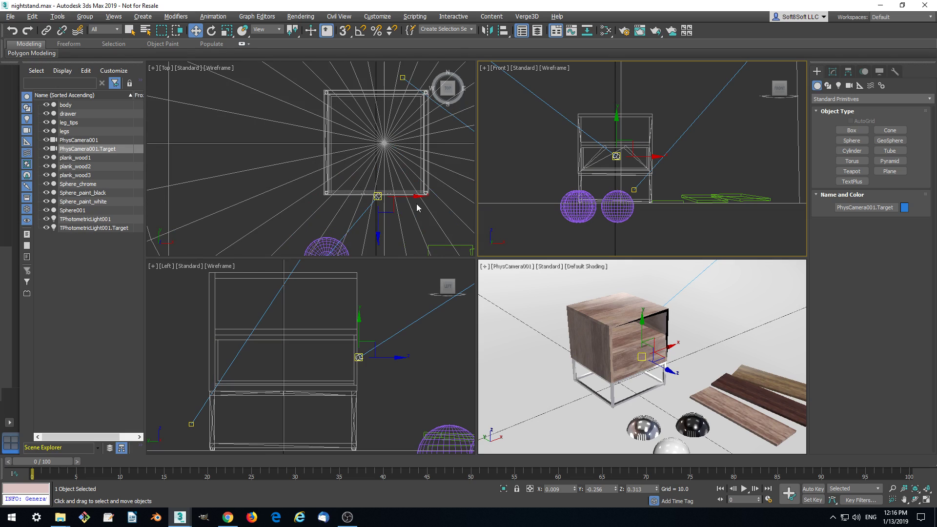
{"action": "middle_click_drag", "start_coordinate": [417, 204], "coordinate": [364, 200]}
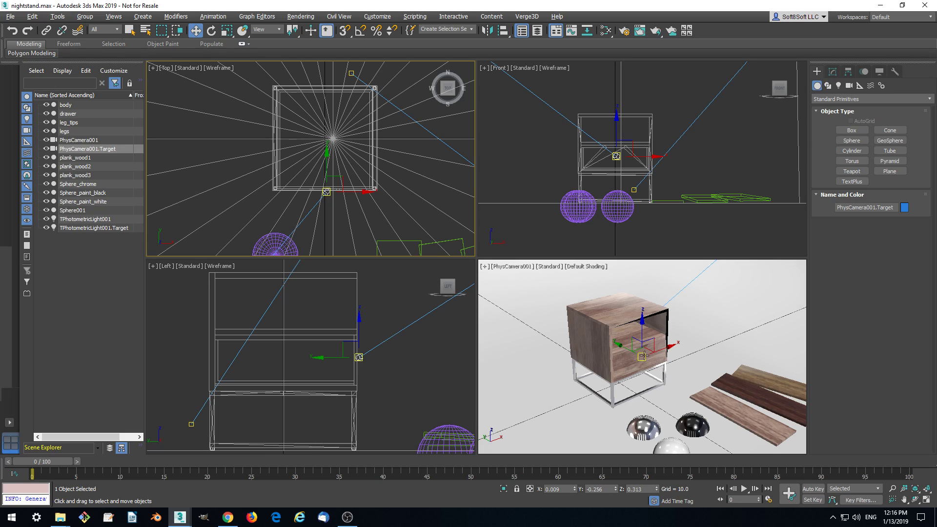
Sneak Peek the scene in Chrome, orbit it from above, then close both preview tabs
{"action": "left_click", "coordinate": [527, 17]}
{"action": "left_click", "coordinate": [540, 59]}
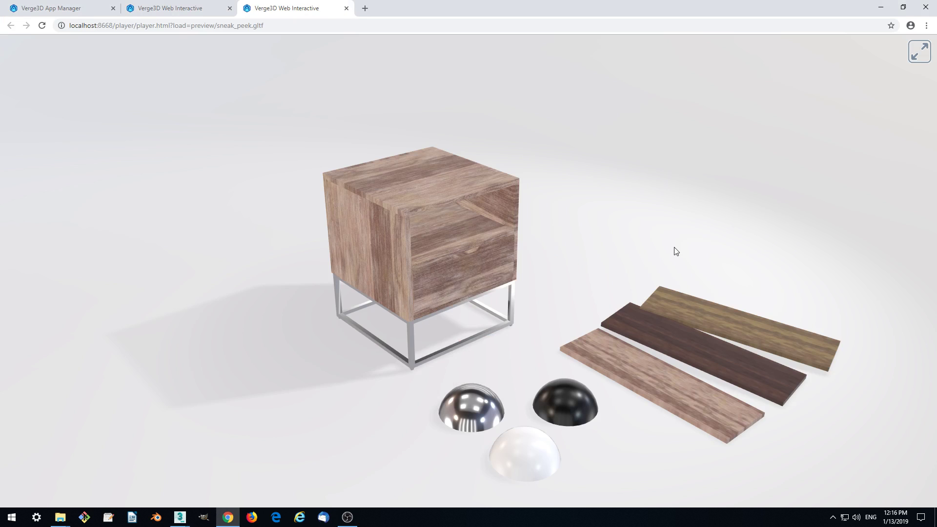
{"action": "left_click_drag", "start_coordinate": [659, 247], "coordinate": [623, 292]}
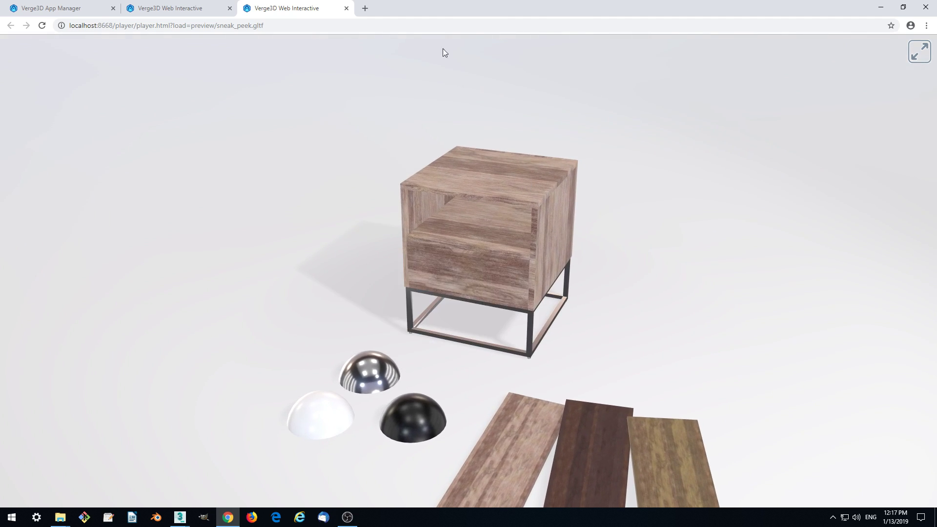
{"action": "left_click", "coordinate": [347, 9]}
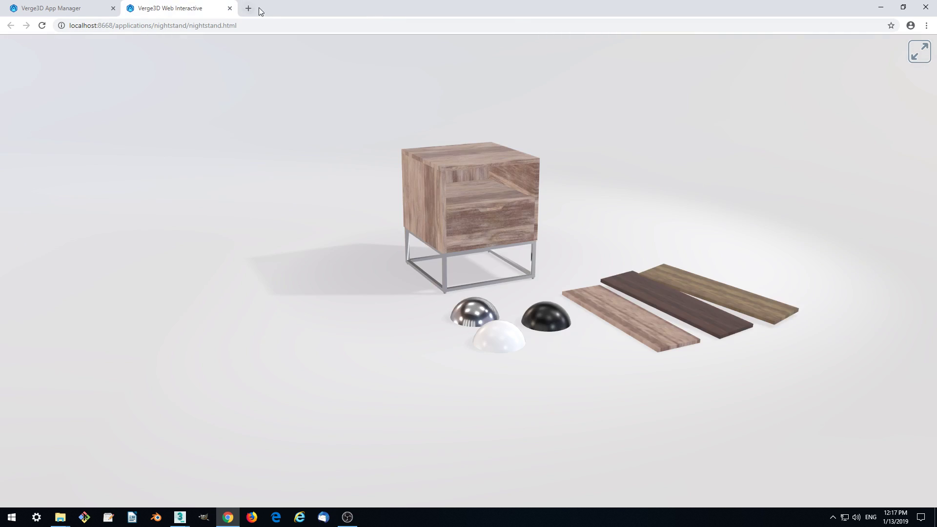
{"action": "left_click", "coordinate": [228, 9]}
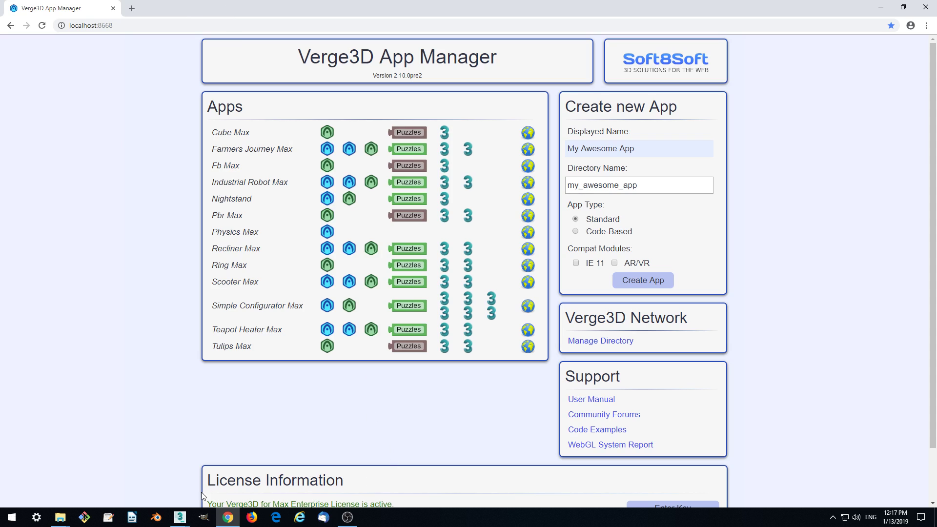
Return to nightstand.max, close the material editor, and show PhysCamera001's Modify parameters
{"action": "mouse_move", "coordinate": [180, 517]}
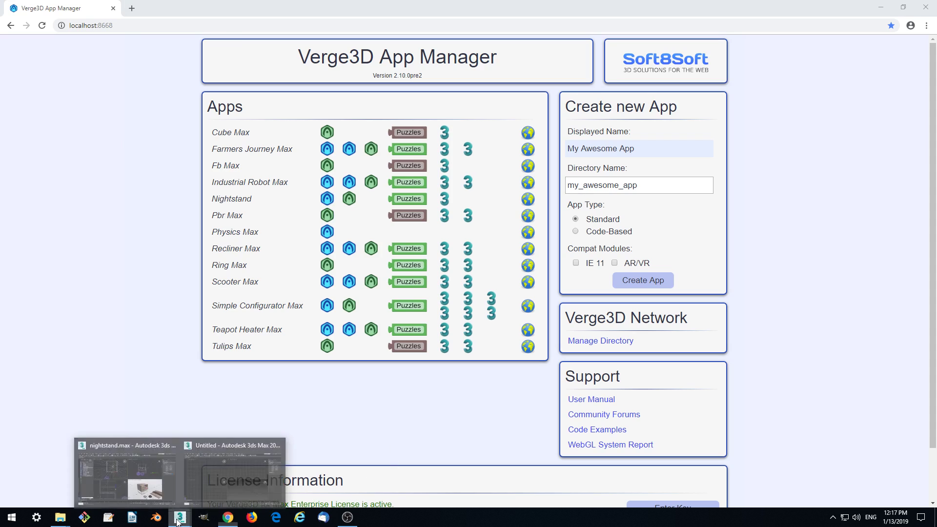
{"action": "left_click", "coordinate": [151, 472]}
{"action": "key", "text": "m"}
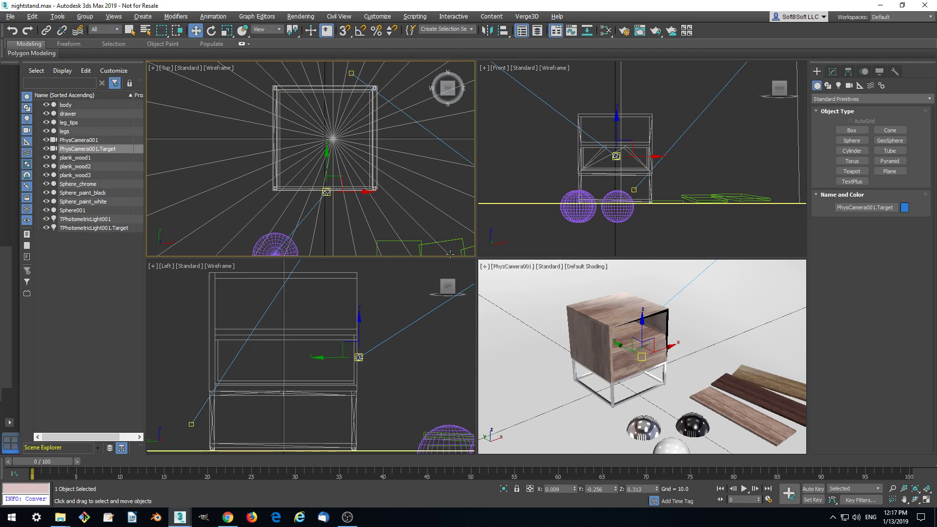
{"action": "left_click", "coordinate": [81, 141]}
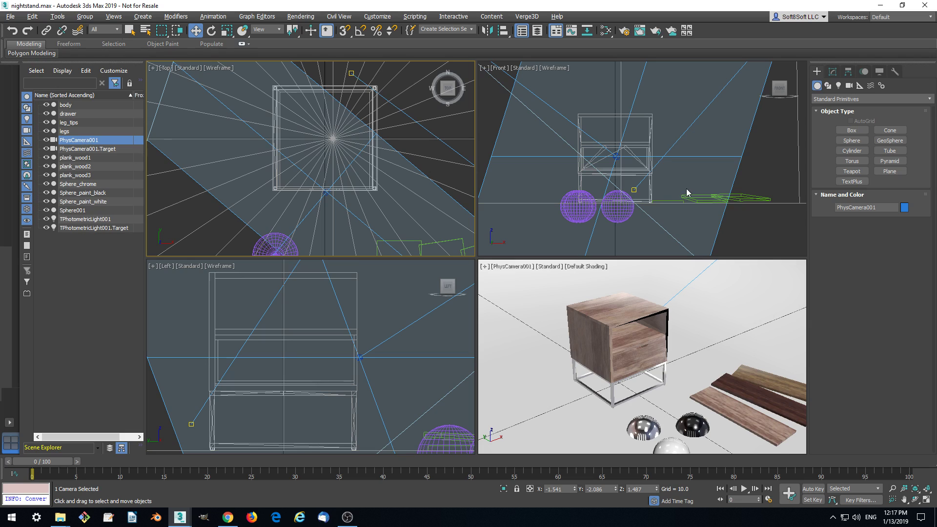
{"action": "left_click", "coordinate": [834, 72]}
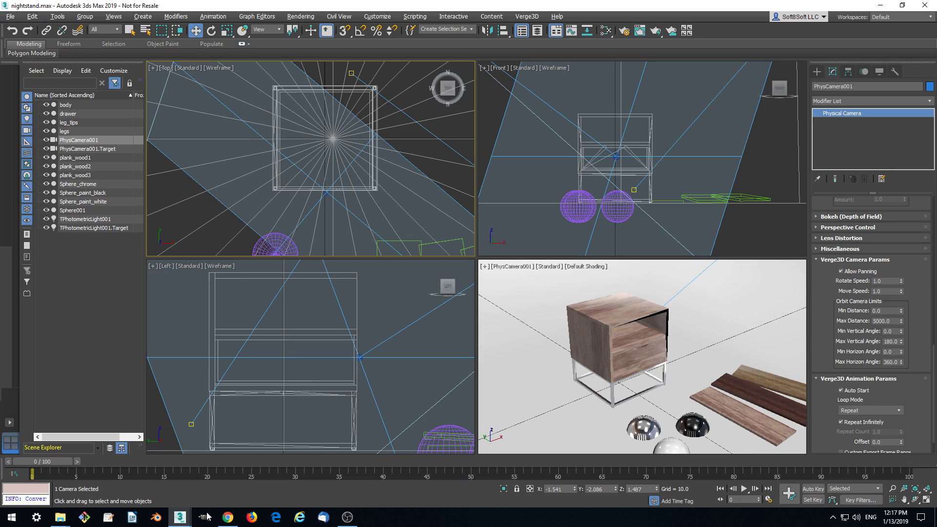
{"action": "left_click", "coordinate": [228, 517]}
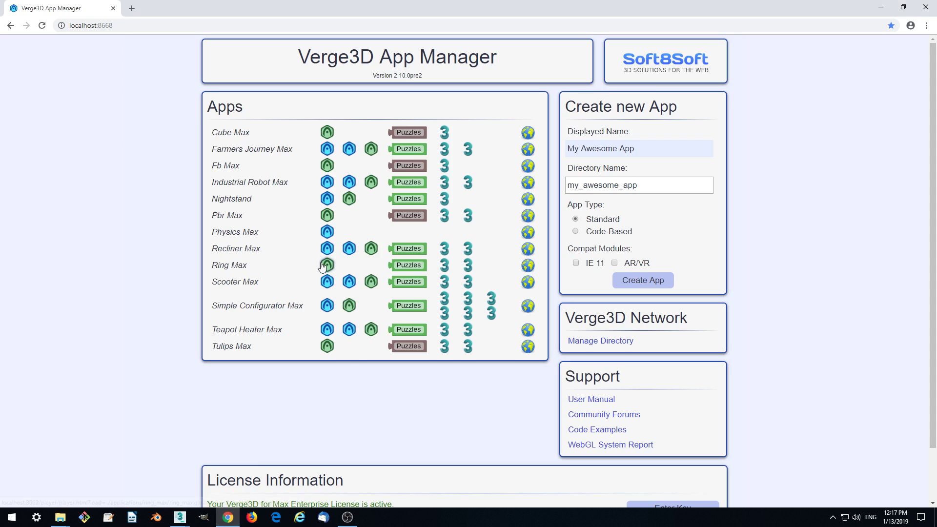
{"action": "left_click", "coordinate": [327, 198]}
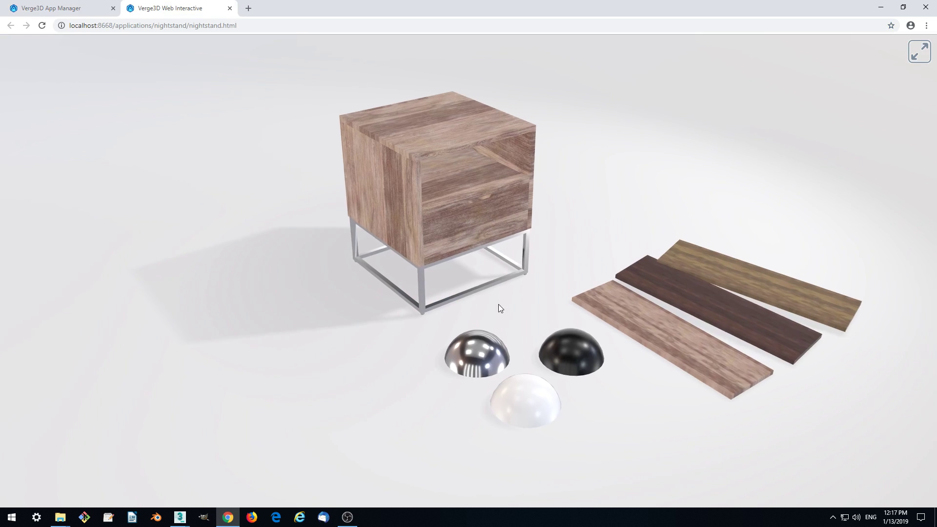
{"action": "left_click_drag", "start_coordinate": [499, 304], "coordinate": [431, 372]}
{"action": "scroll", "coordinate": [464, 313], "scroll_direction": "down", "scroll_amount": 5}
{"action": "scroll", "coordinate": [454, 305], "scroll_direction": "up", "scroll_amount": 4}
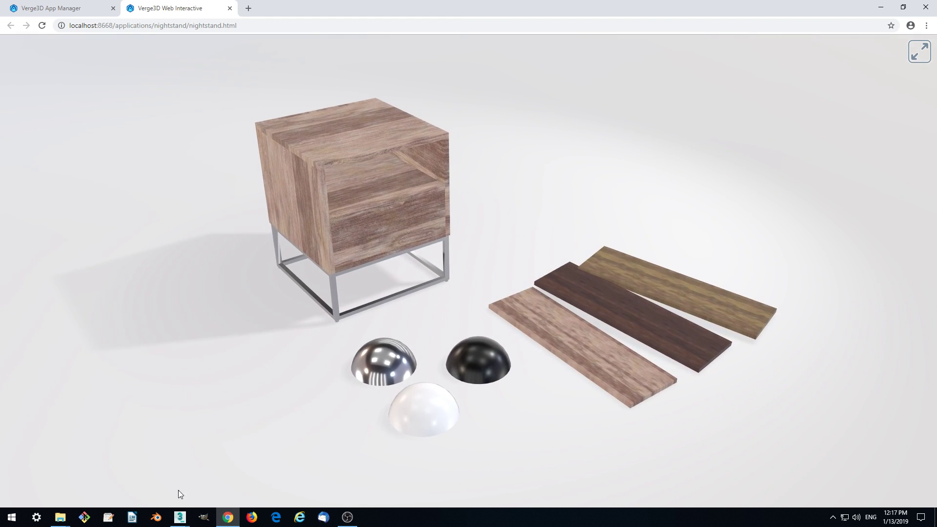
{"action": "left_click", "coordinate": [179, 517]}
{"action": "left_click", "coordinate": [132, 474]}
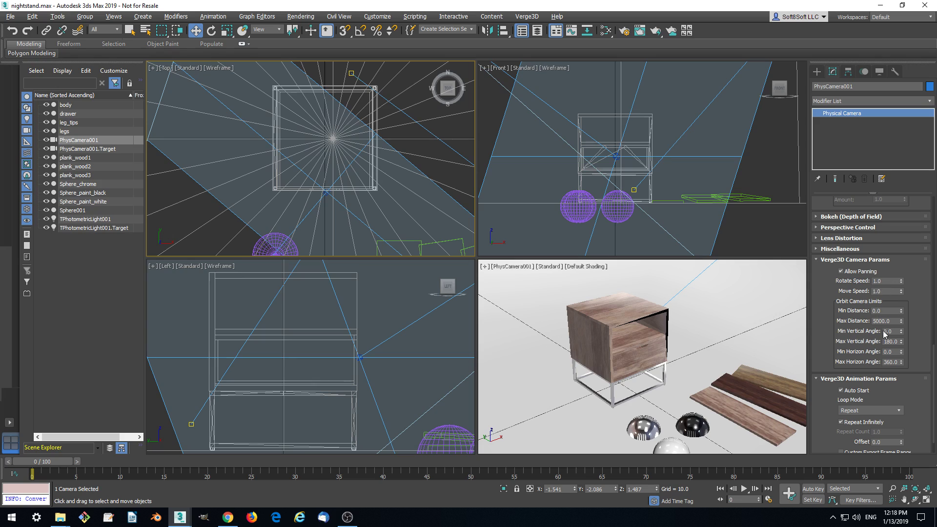
Enter Min Distance 2.0, Max Distance 5.0 and Max Vertical Angle 85.0 in Camera Params
{"action": "left_click", "coordinate": [890, 311]}
{"action": "key", "text": "Tab"}
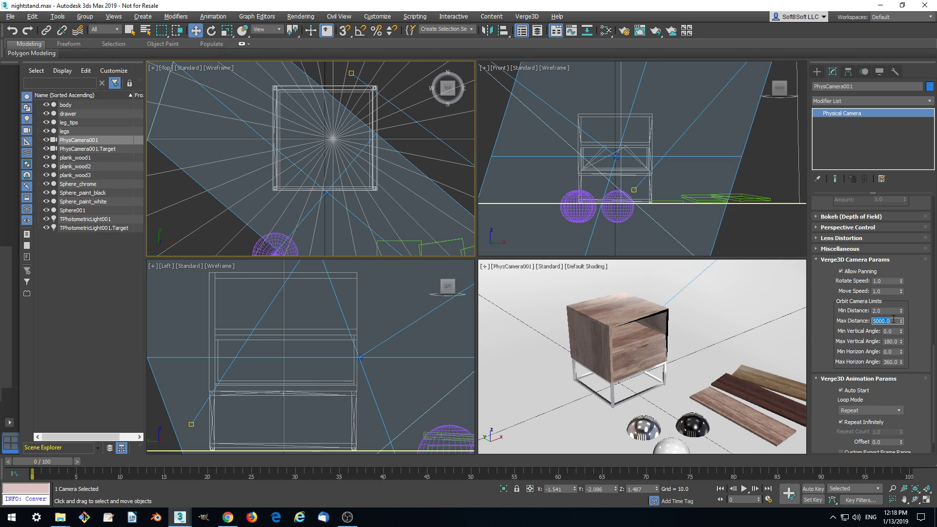
{"action": "key", "text": "Return"}
Open the Verge3D menu to Sneak Peek the orbit-limited scene
{"action": "left_click", "coordinate": [527, 17]}
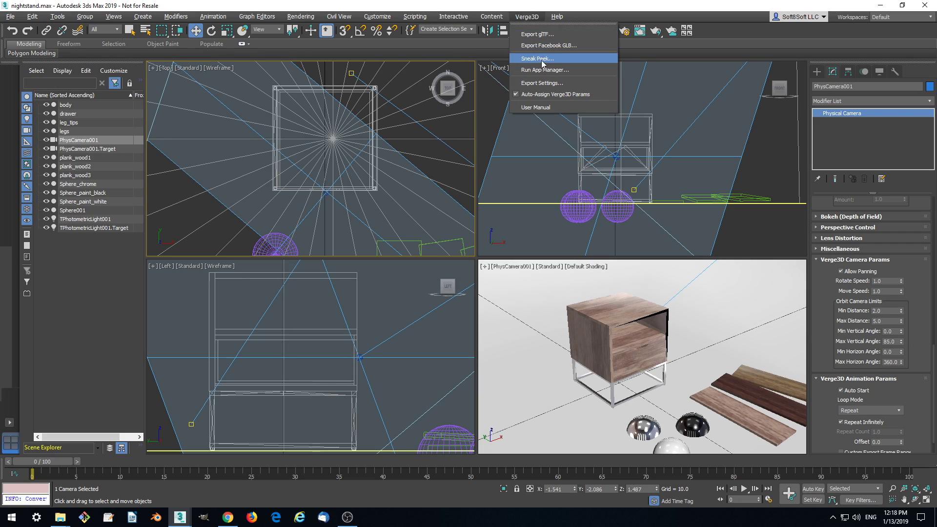